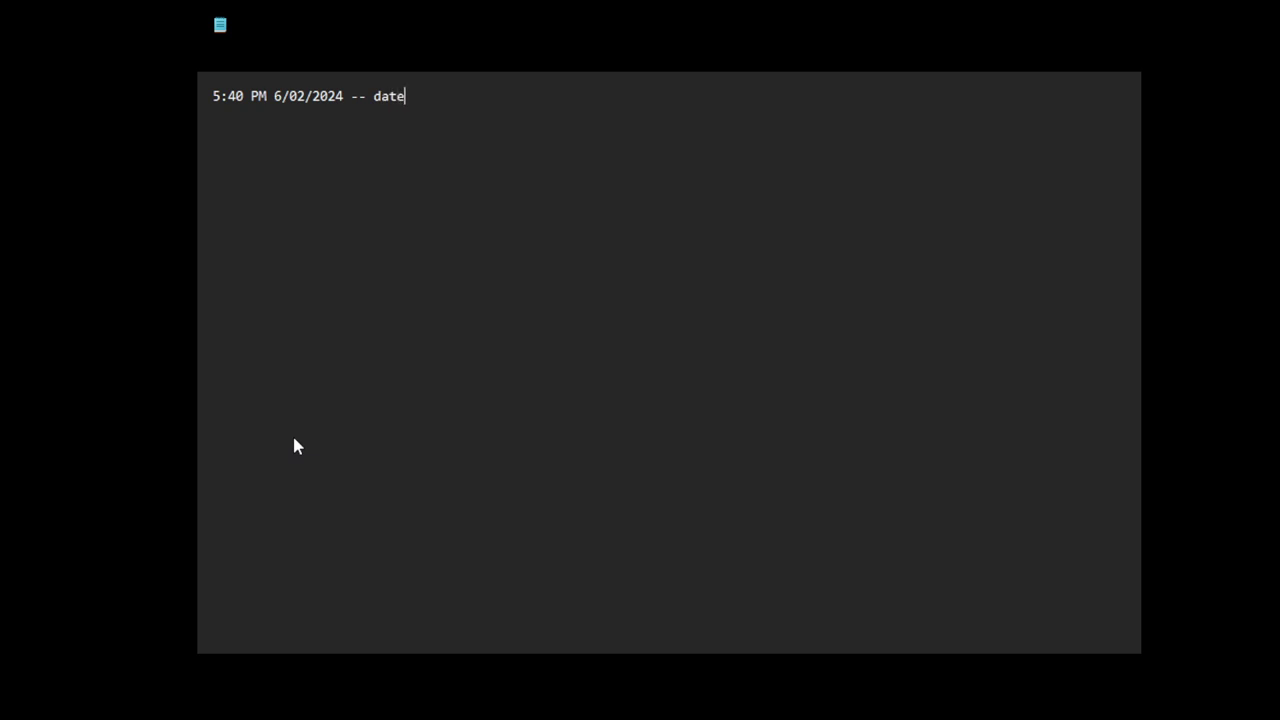
# Label the timestamp '-- date and time of recording video' and add 'i found what i was looking for' below it.
pyautogui.write(' and time o')
pyautogui.write('f recording ')
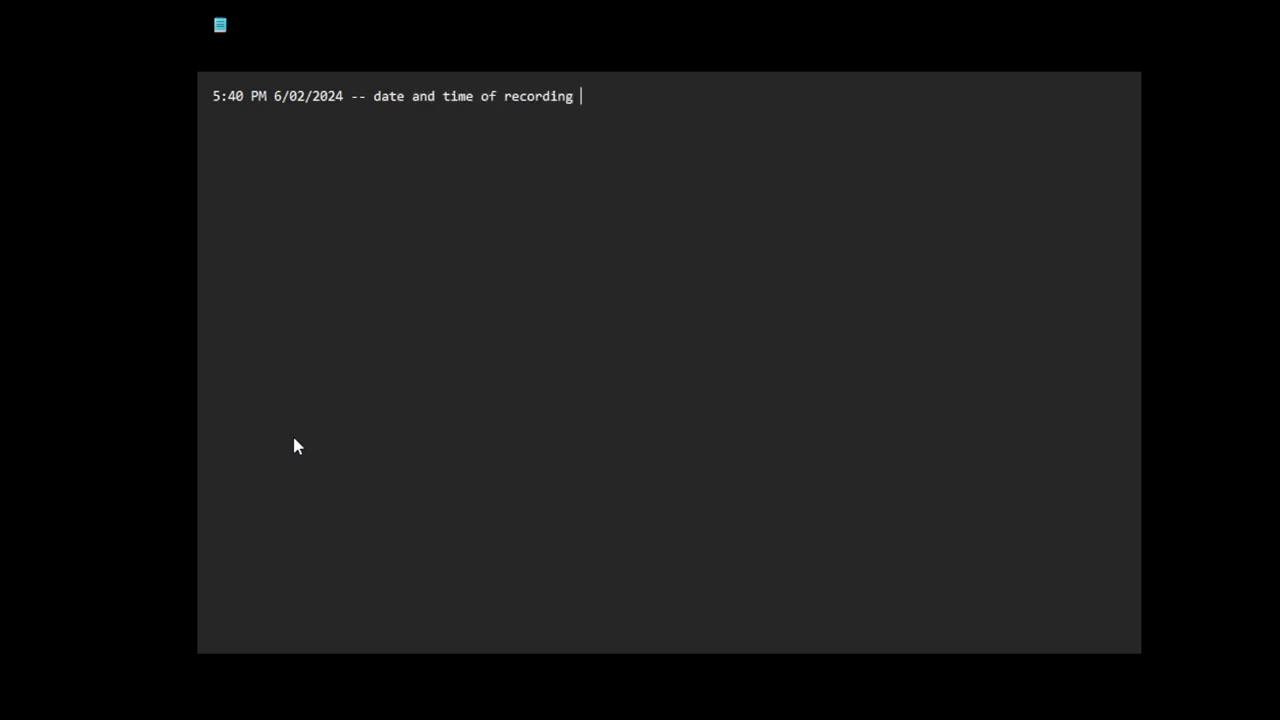
pyautogui.write('video')
pyautogui.press('Return')
pyautogui.press('Return')
pyautogui.write('i fo')
pyautogui.write('und what ')
pyautogui.write('i wasn')
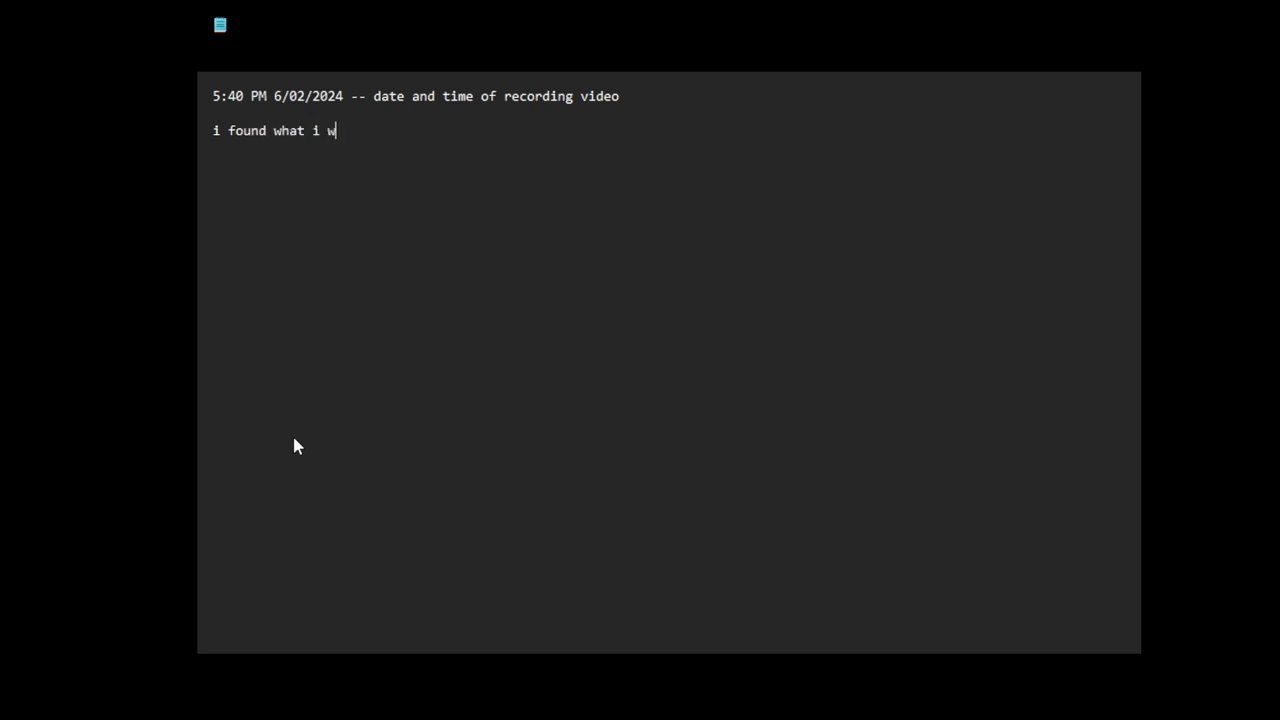
pyautogui.press('BackSpace')
pyautogui.write('looking')
pyautogui.write(' for')
# Start a new empty line below 'i found what i was looking for'.
pyautogui.press('Return')
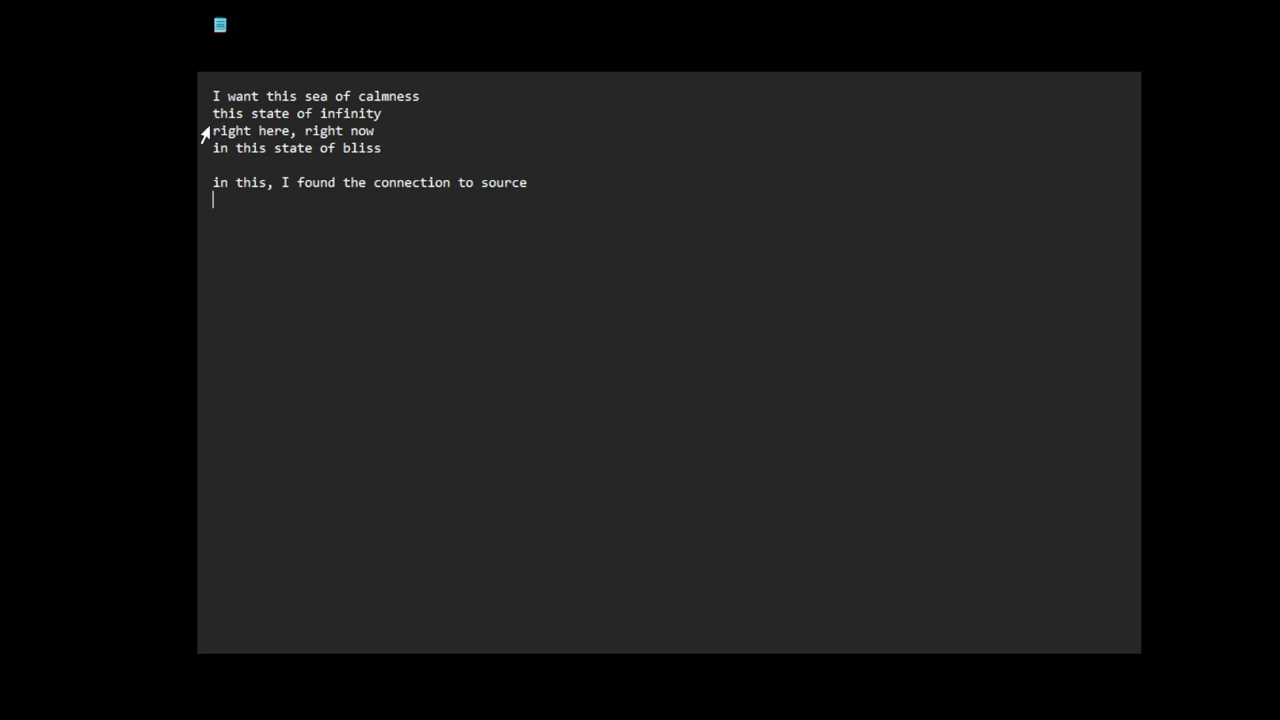
# Replace 'right here, right now' on line 3 with 'in the here and now, which is always available to me'.
pyautogui.moveTo(213, 131); pyautogui.dragTo(386, 137)
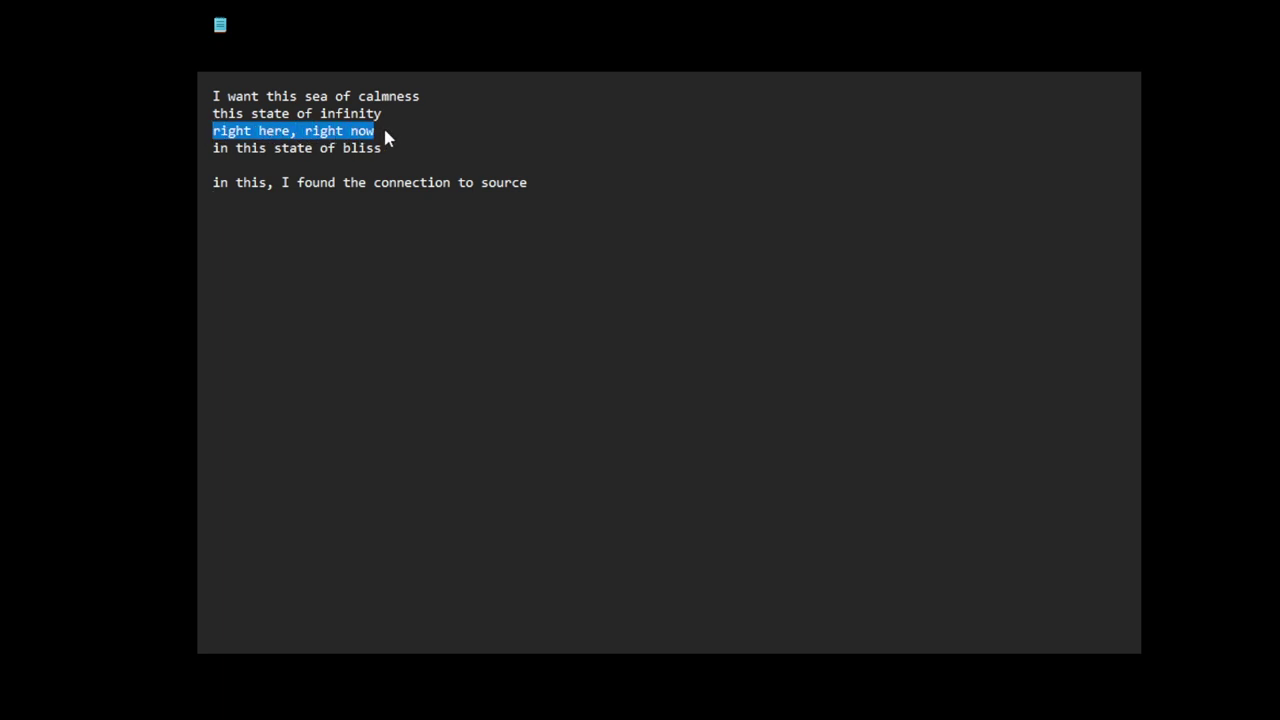
pyautogui.write('in t')
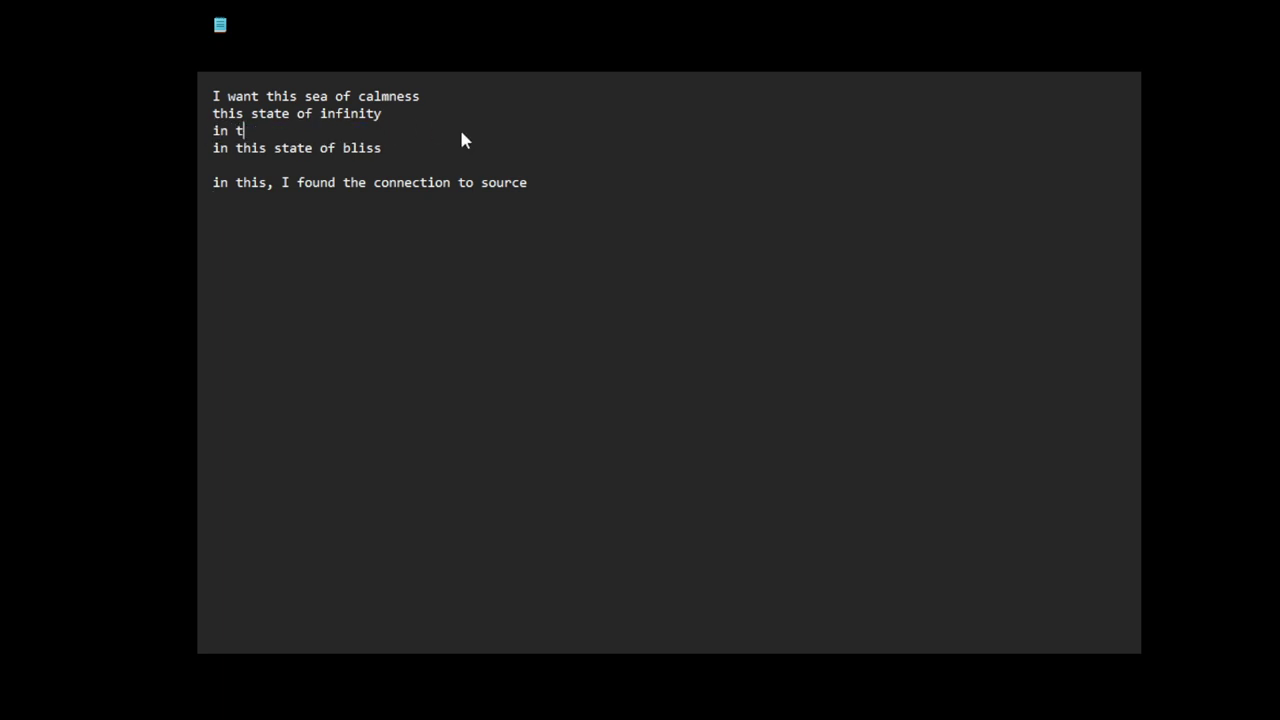
pyautogui.write('he here and now')
pyautogui.write(', which')
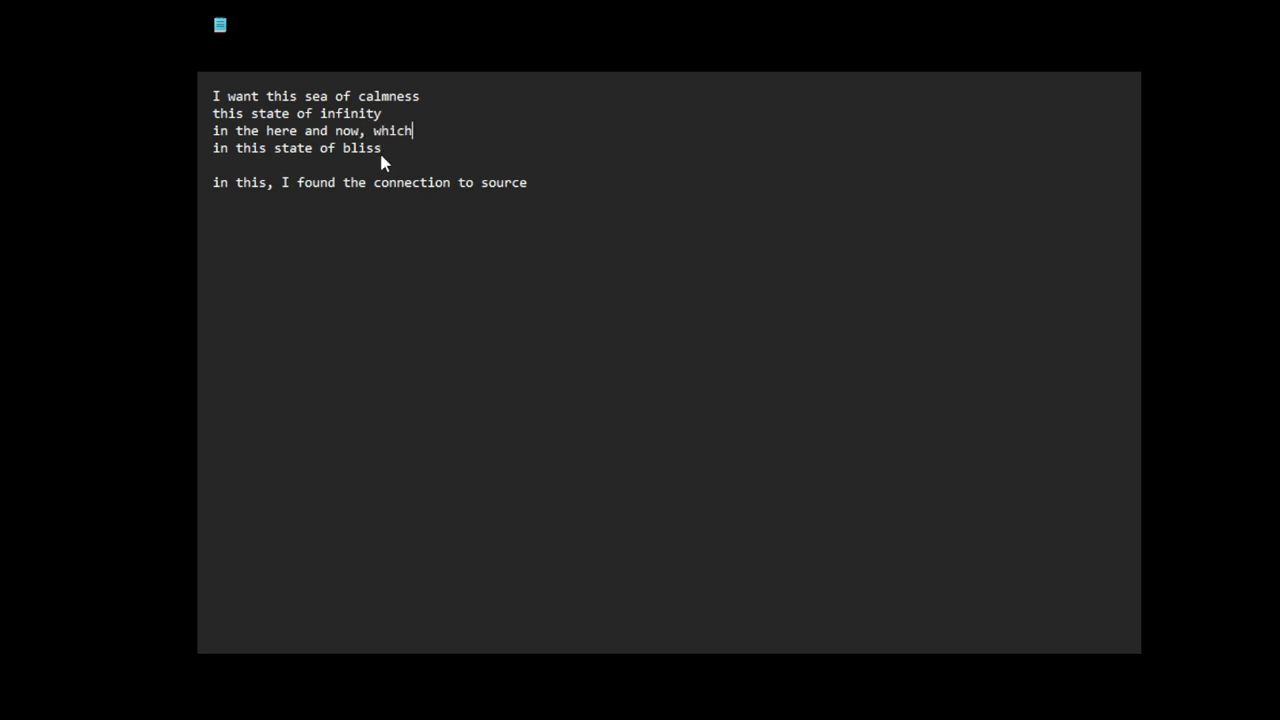
pyautogui.write(' is always a')
pyautogui.write('vailab')
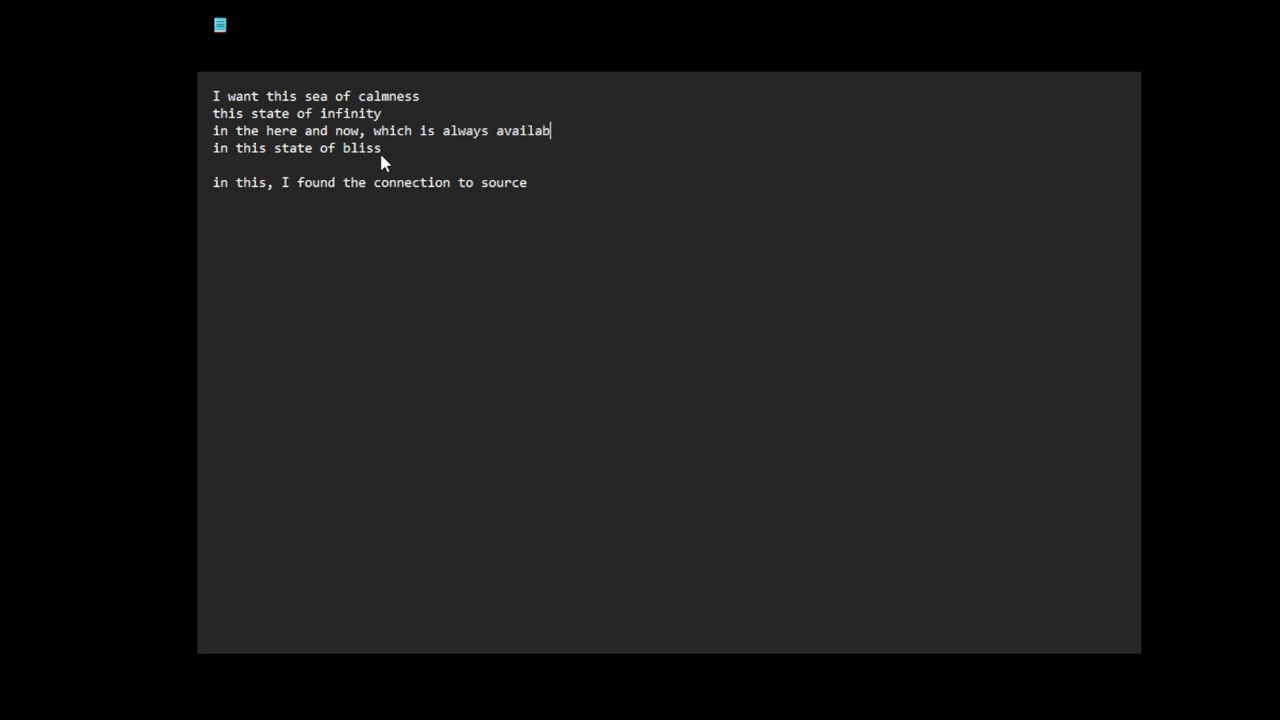
pyautogui.write('le to me')
pyautogui.click(267, 207)
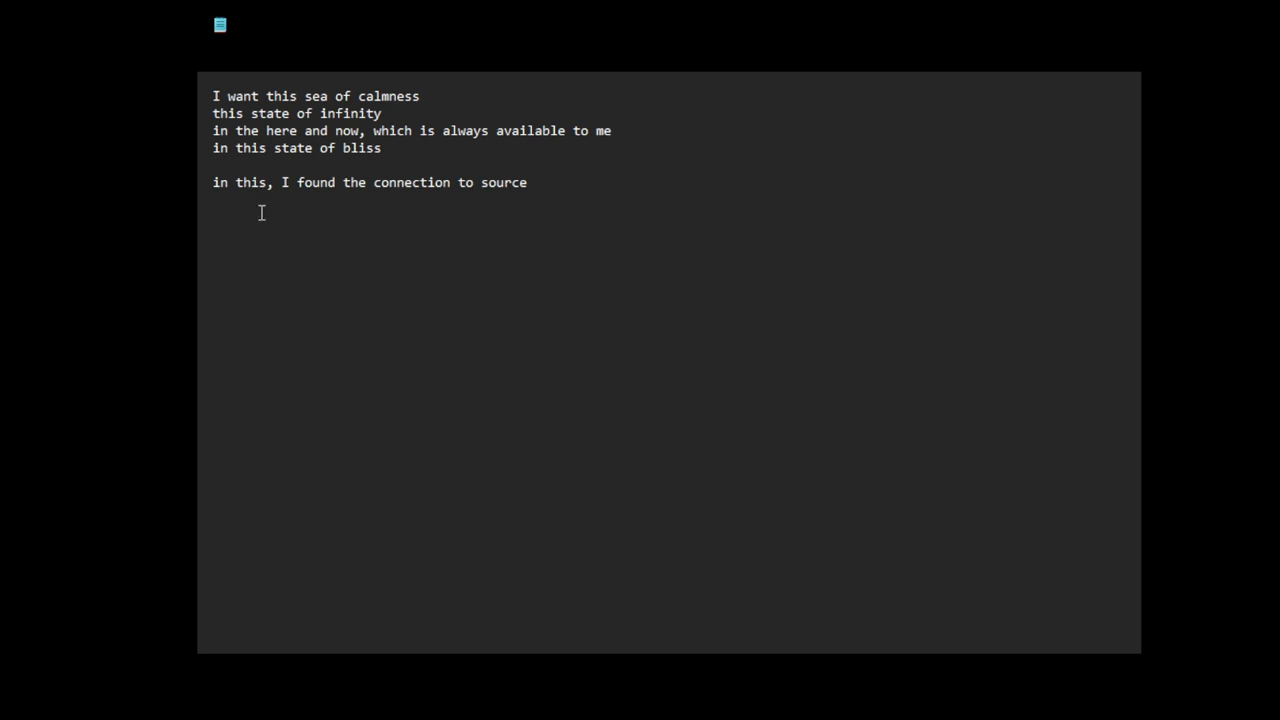